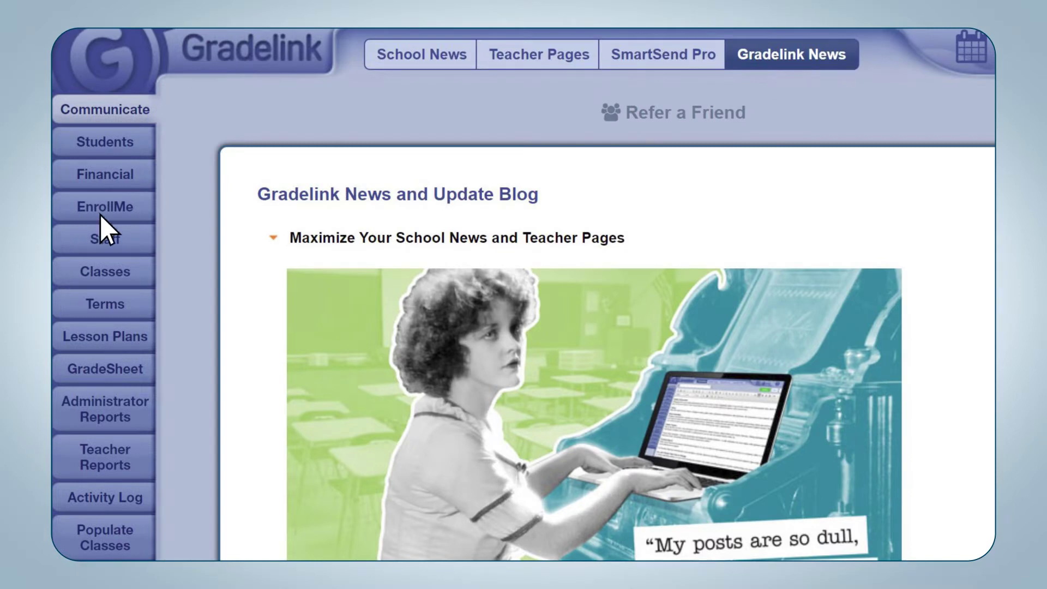
Show the Re-enrollment Import Plan for the approved 8th-grade re-enrollment in EnrollMe
{"action": "left_click", "coordinate": [122, 207]}
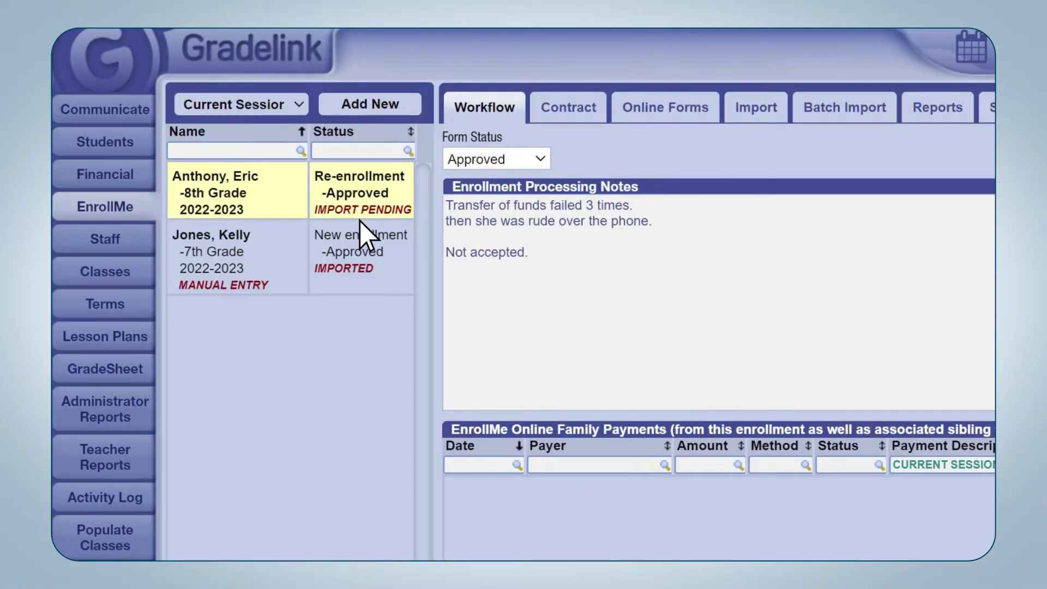
{"action": "left_click", "coordinate": [757, 115]}
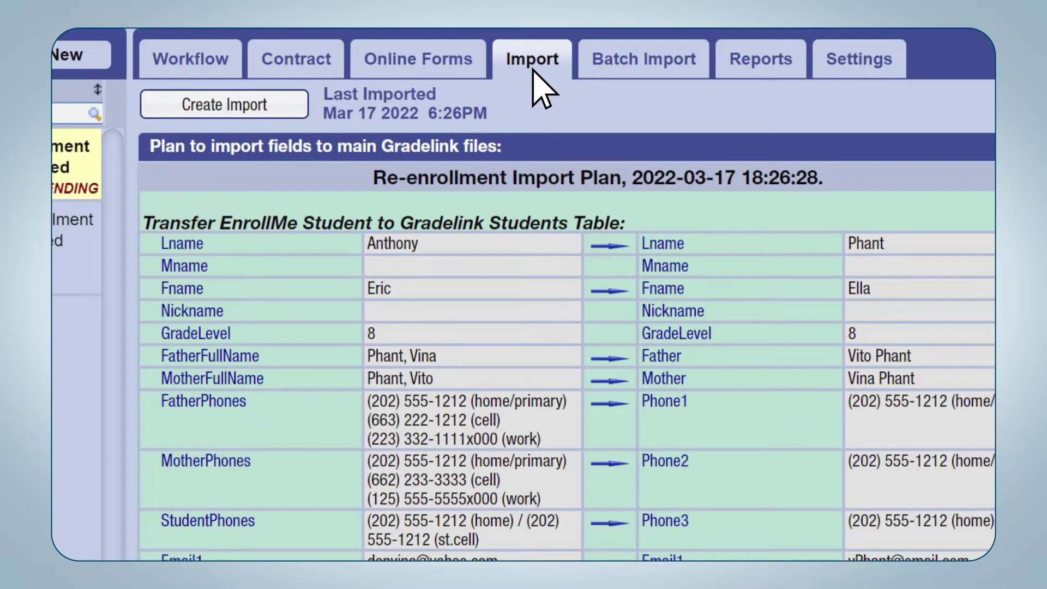
Regenerate the import plan, import the 8th-grade re-enrollment into Students, and list pending batch imports
{"action": "left_click", "coordinate": [222, 104]}
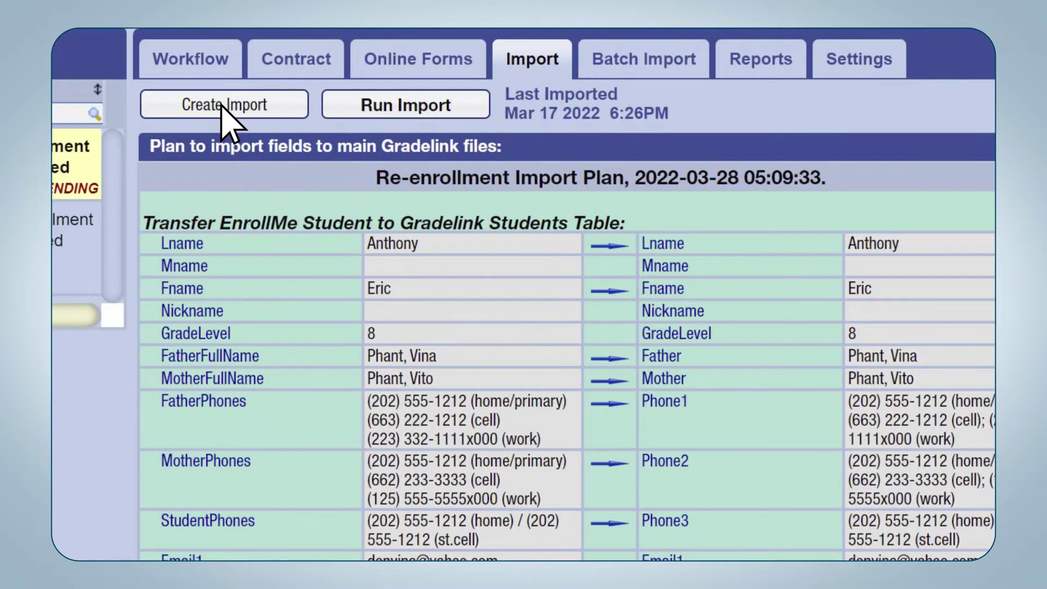
{"action": "left_click", "coordinate": [455, 105]}
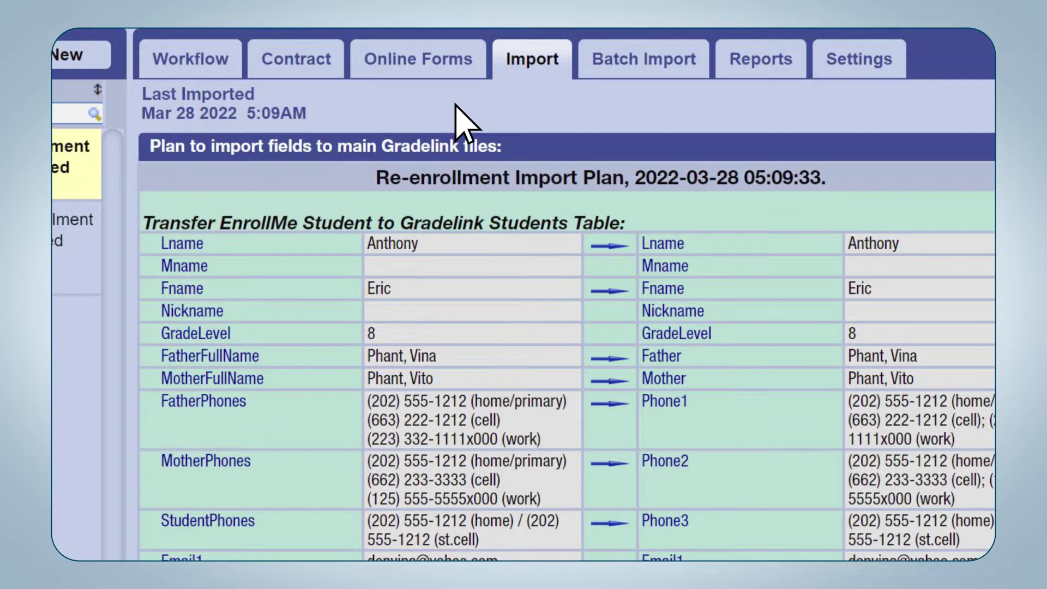
{"action": "left_click", "coordinate": [641, 62]}
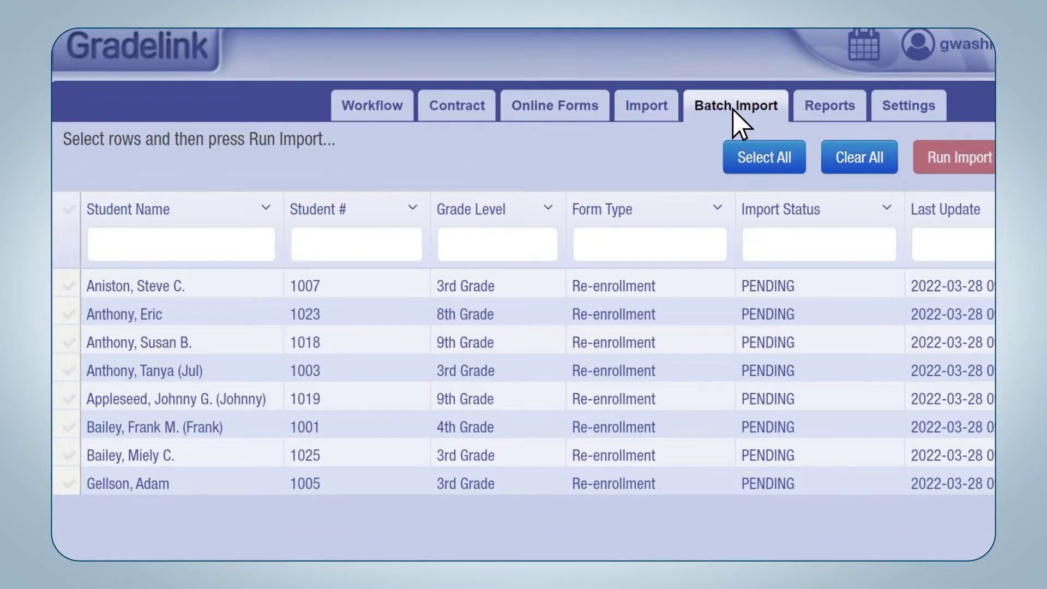
Select the second and third pending re-enrollments and import them together in one batch
{"action": "left_click", "coordinate": [764, 159]}
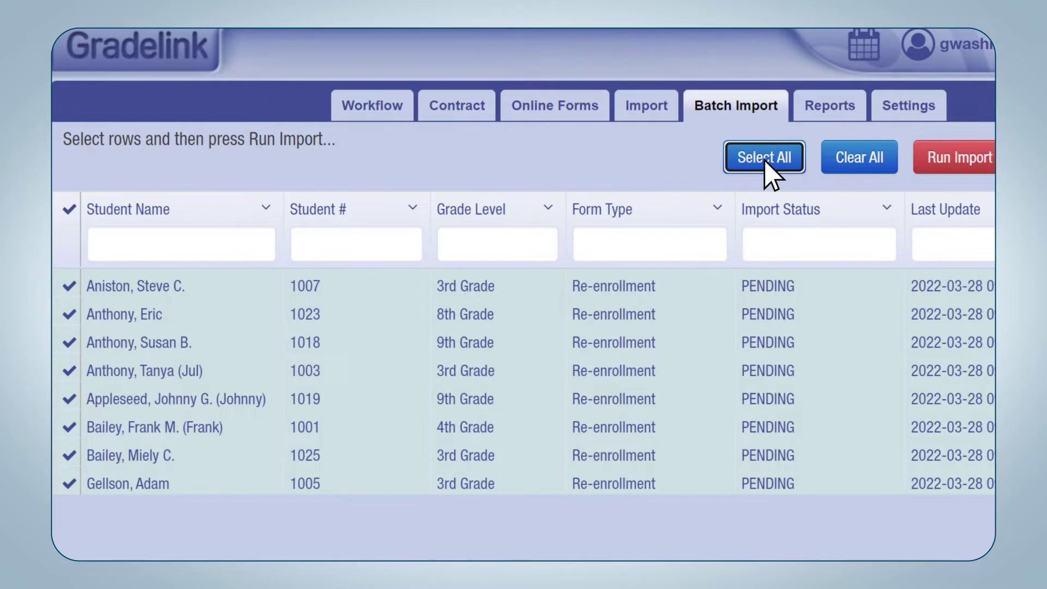
{"action": "left_click", "coordinate": [865, 160]}
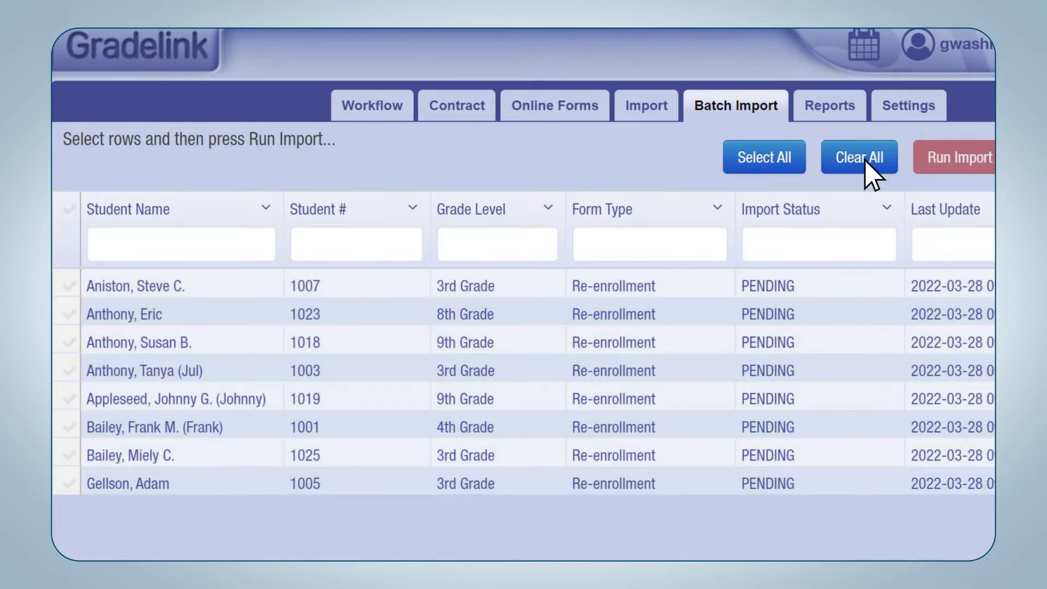
{"action": "left_click", "coordinate": [66, 315]}
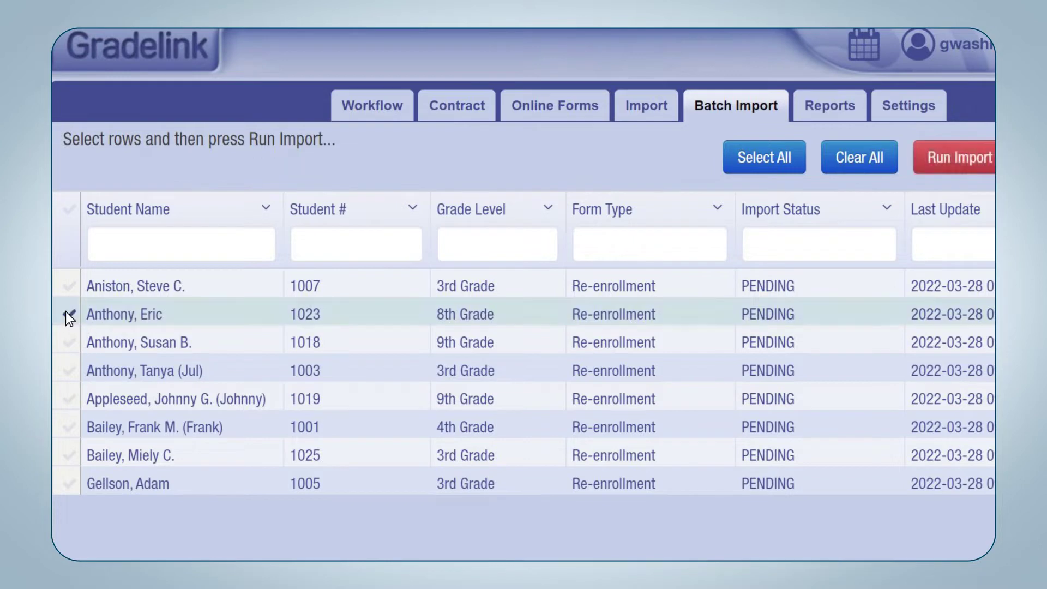
{"action": "left_click", "coordinate": [68, 343]}
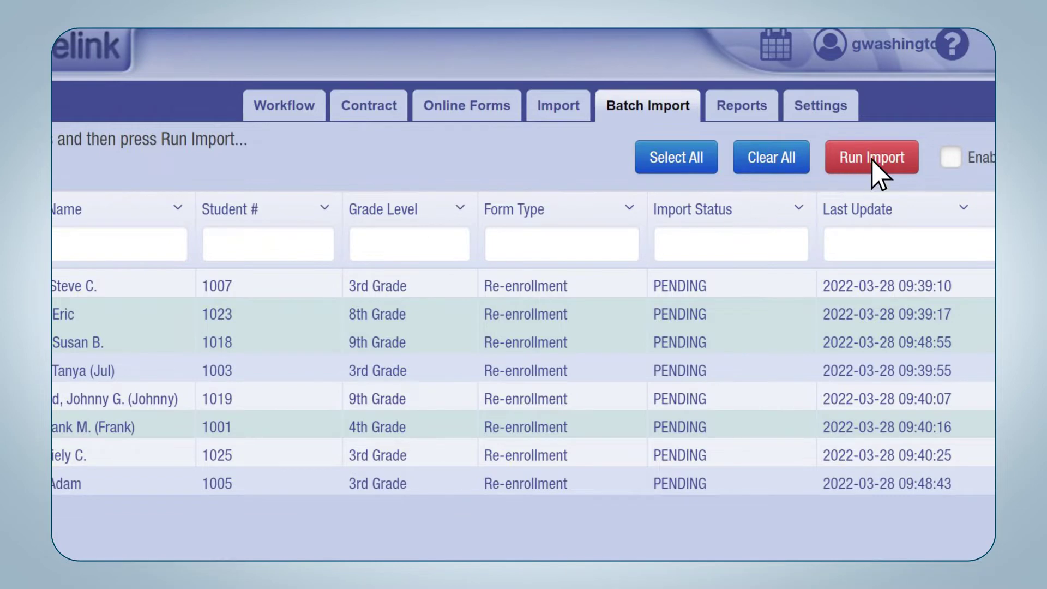
{"action": "left_click", "coordinate": [872, 159]}
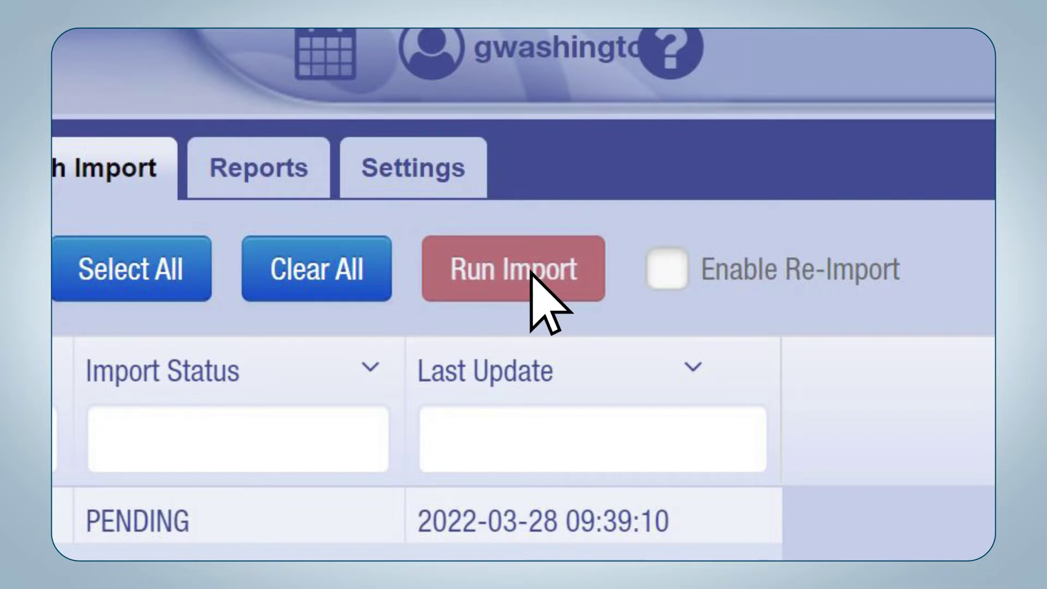
Turn on Enable Re-Import so already-imported forms can be imported again
{"action": "left_click", "coordinate": [668, 269]}
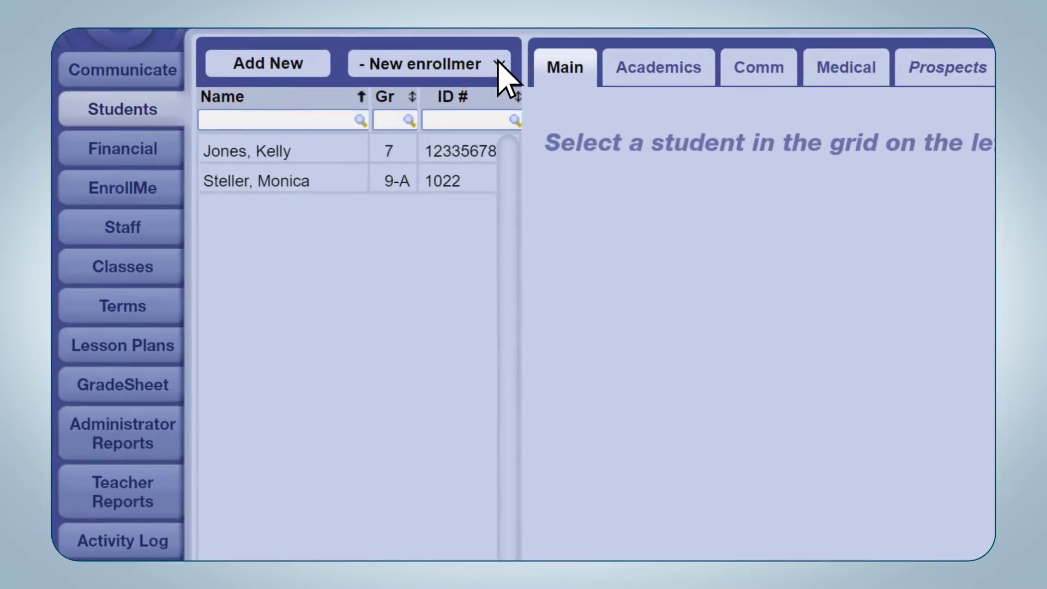
Filter the Students list and set the new 7th grader's status to Active
{"action": "left_click", "coordinate": [500, 64]}
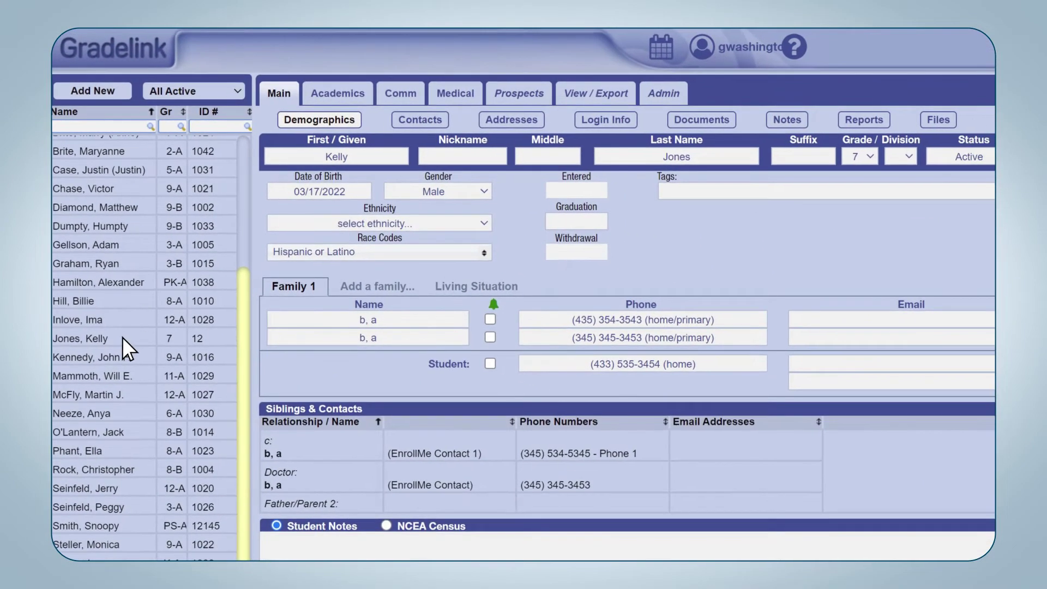
{"action": "left_click", "coordinate": [122, 337]}
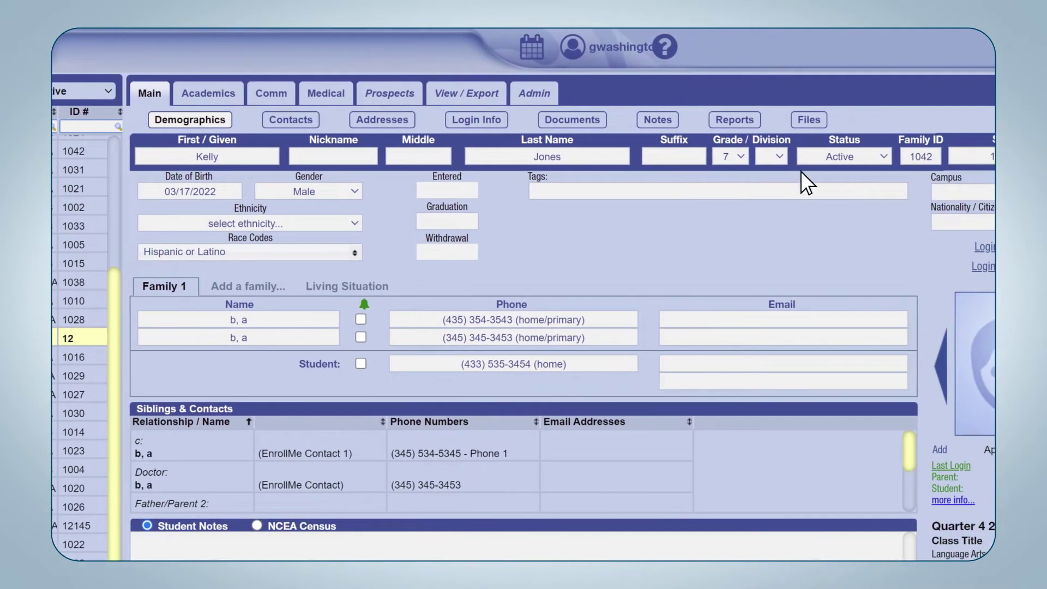
{"action": "left_click", "coordinate": [883, 156]}
{"action": "left_click", "coordinate": [868, 173]}
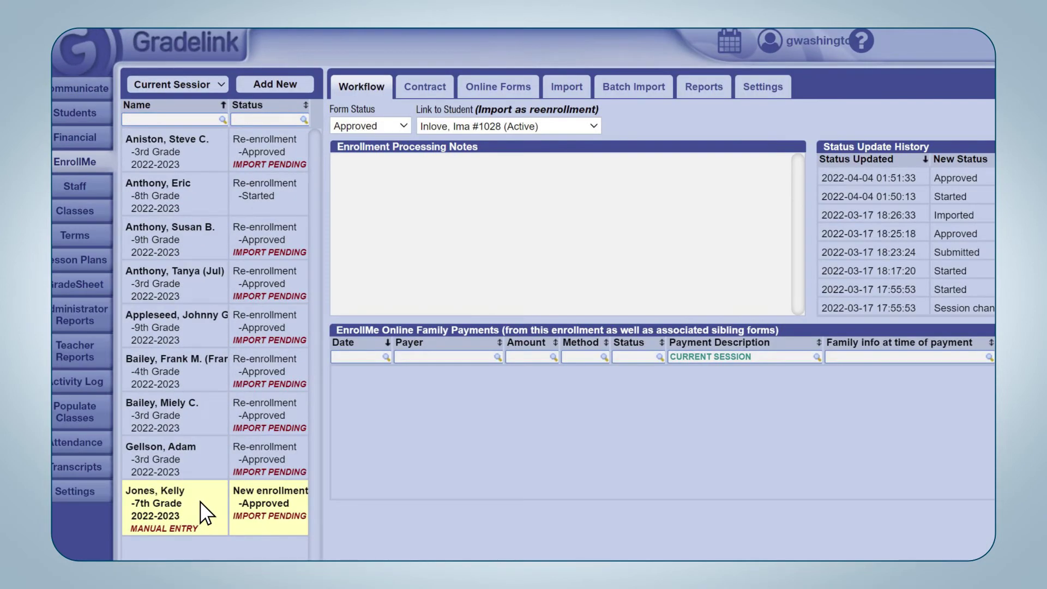
Set the enrollment form to Started and link it to the new 7th grader
{"action": "left_click", "coordinate": [405, 126]}
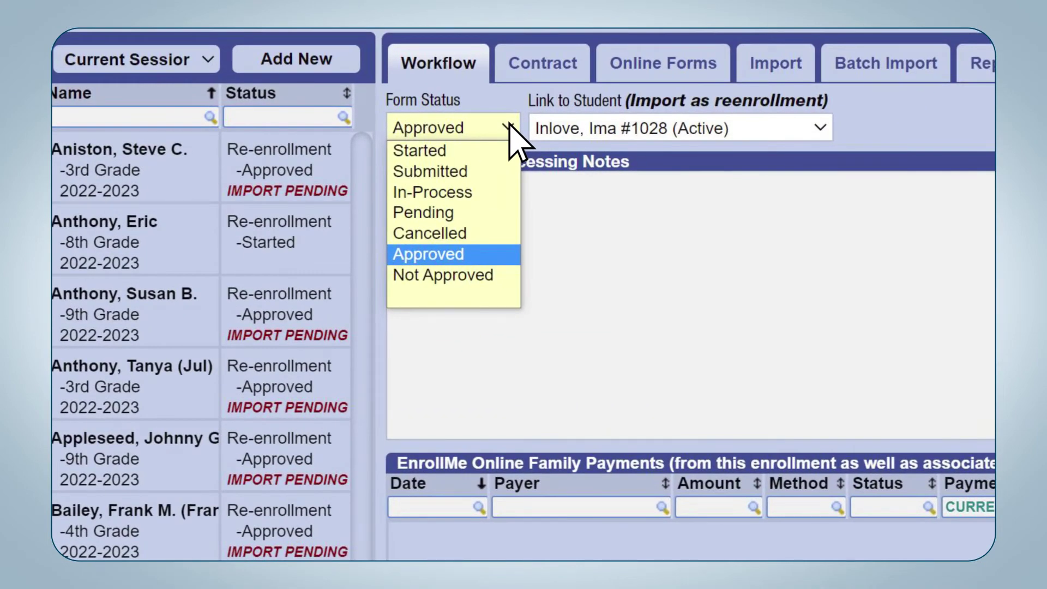
{"action": "left_click", "coordinate": [463, 150]}
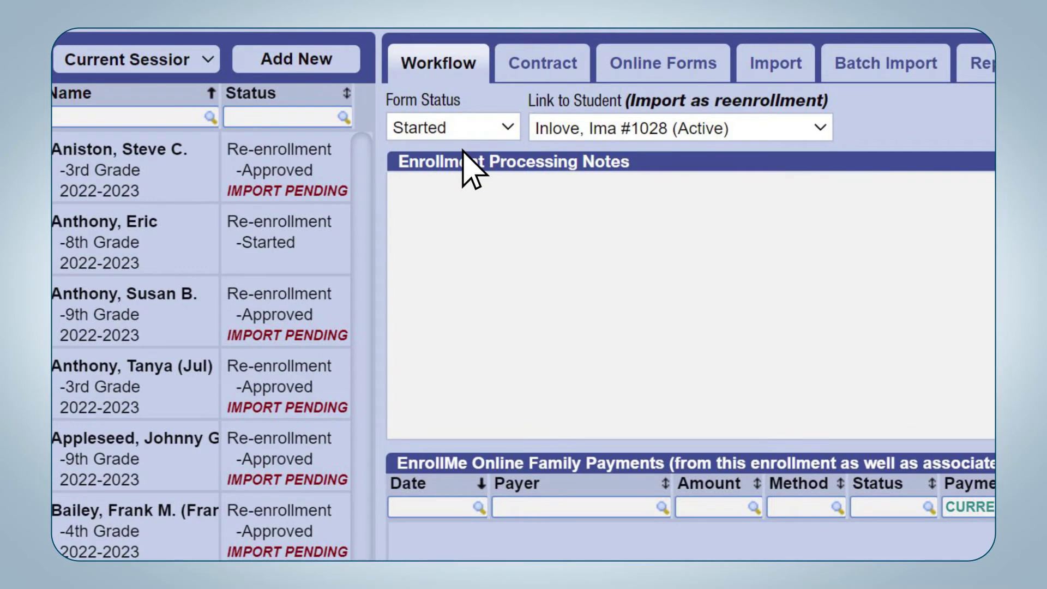
{"action": "left_click", "coordinate": [819, 128]}
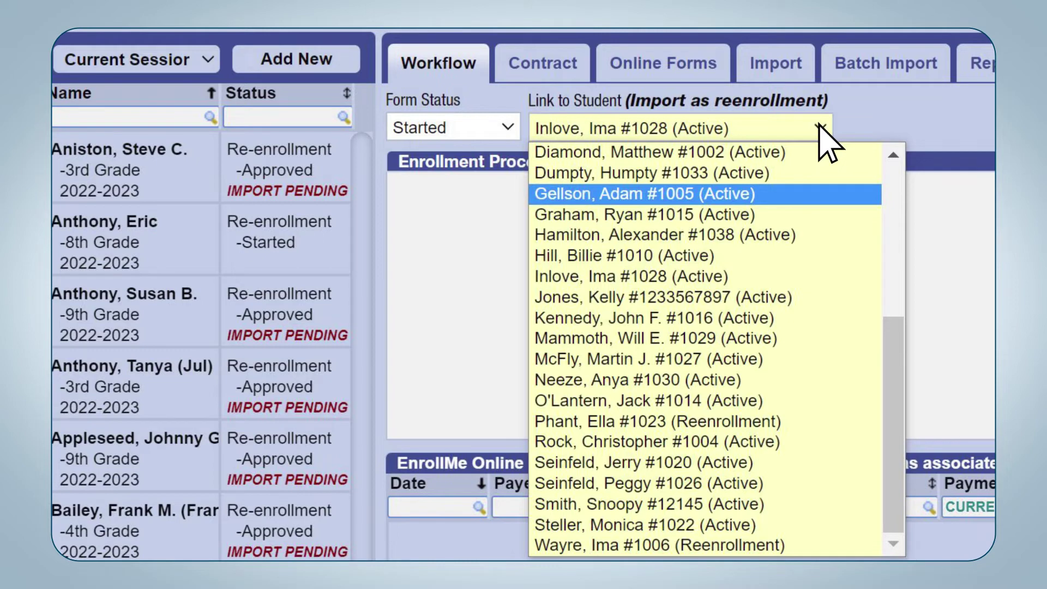
{"action": "left_click", "coordinate": [646, 298]}
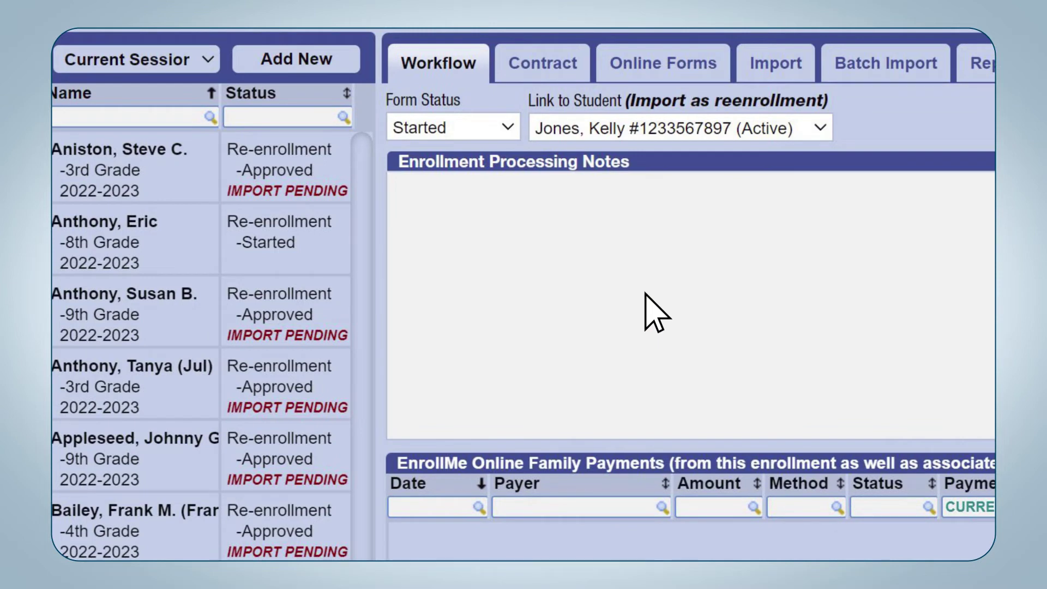
Mark the form Approved and view its New Enrollment Import Plan
{"action": "left_click", "coordinate": [507, 126]}
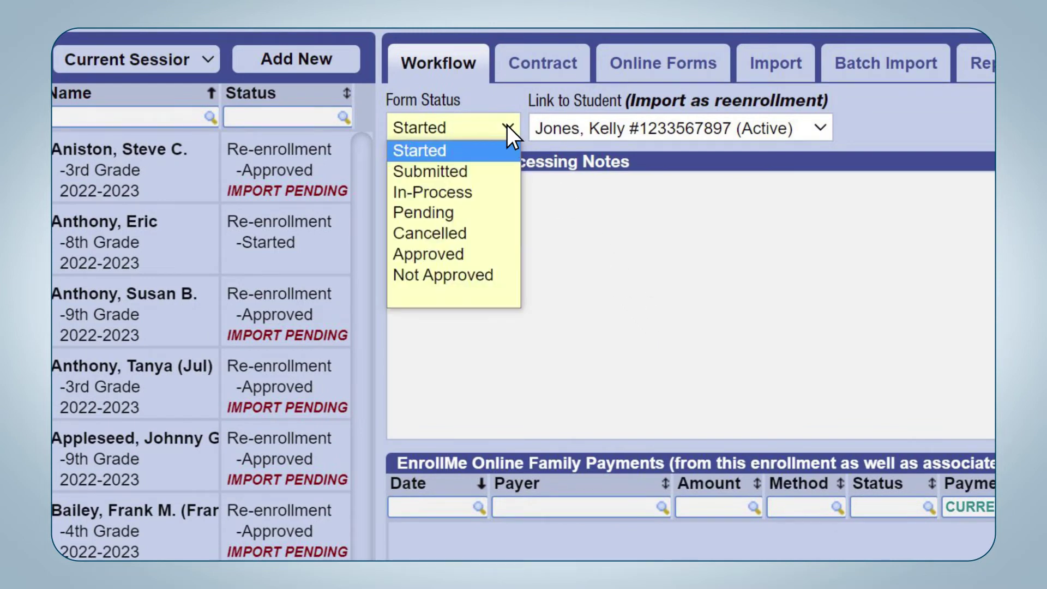
{"action": "left_click", "coordinate": [470, 254]}
{"action": "left_click", "coordinate": [772, 65]}
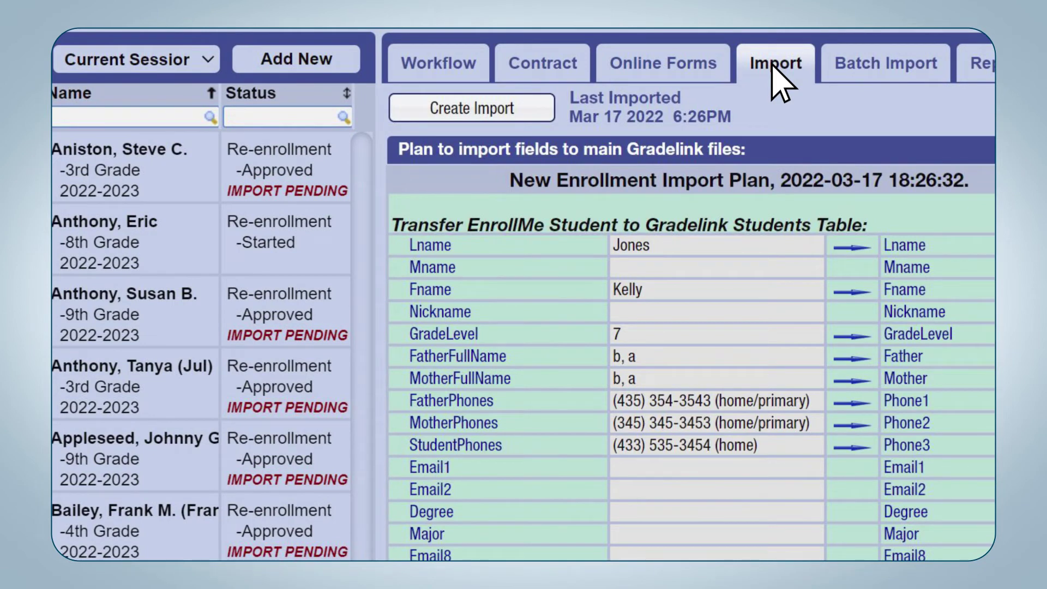
Generate a fresh import plan and import the 7th grader into the Students table
{"action": "left_click", "coordinate": [527, 109]}
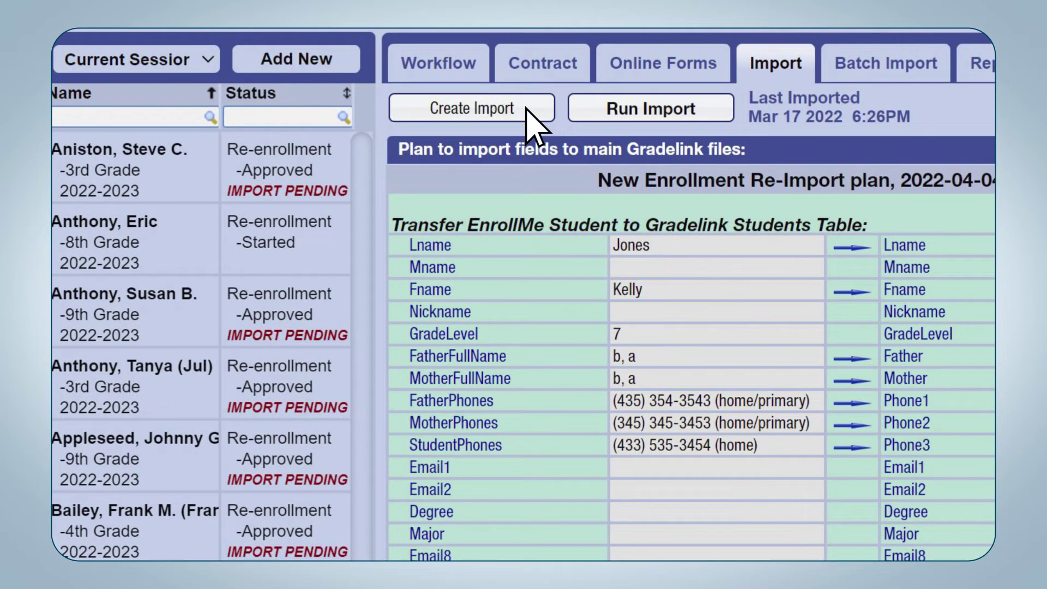
{"action": "left_click", "coordinate": [709, 112]}
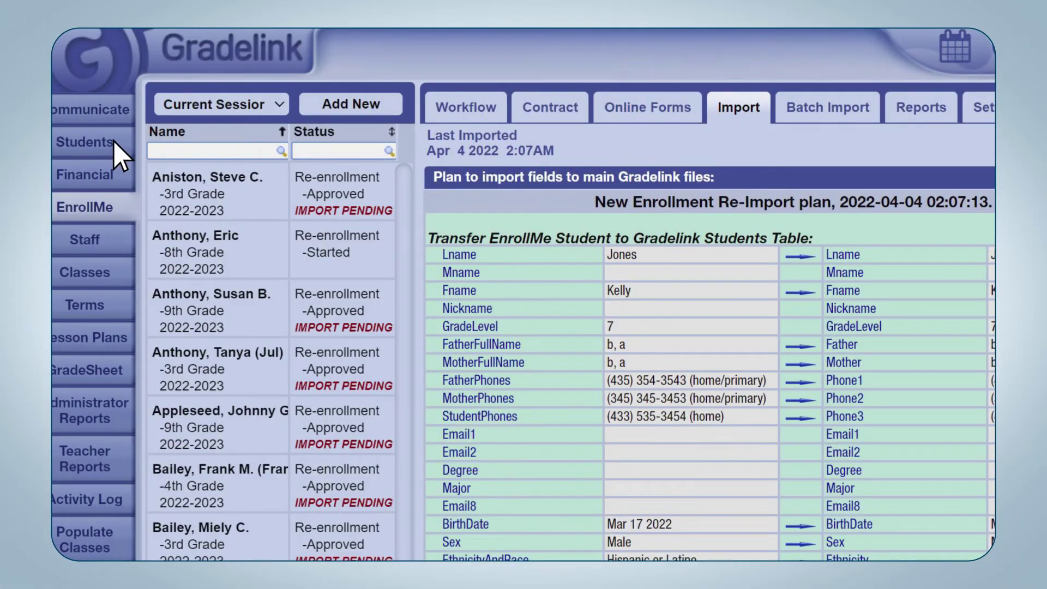
Open the imported student's record in the Students list and delete it
{"action": "left_click", "coordinate": [110, 140]}
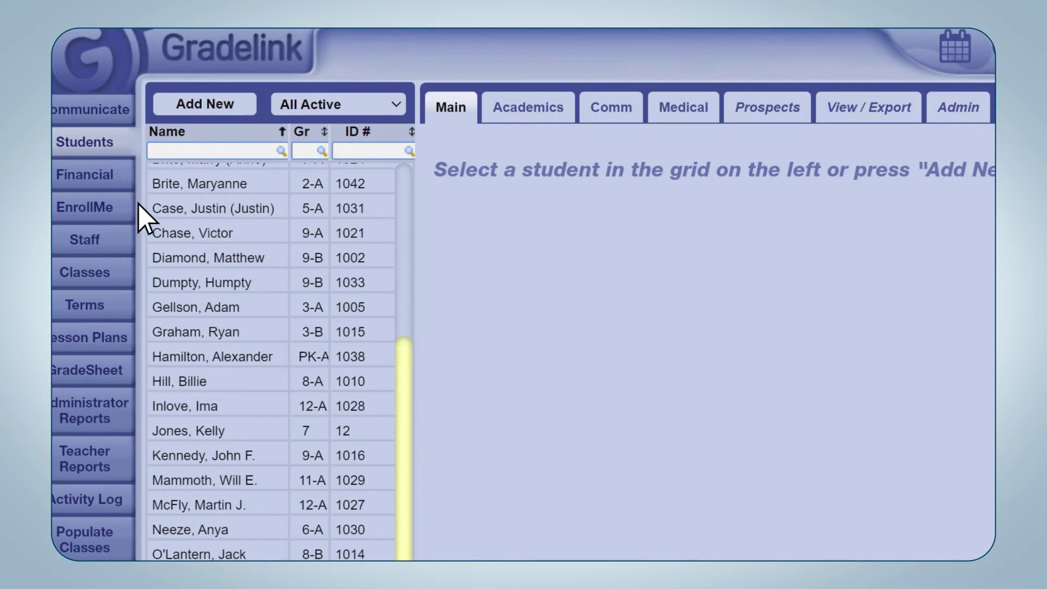
{"action": "left_click", "coordinate": [240, 439]}
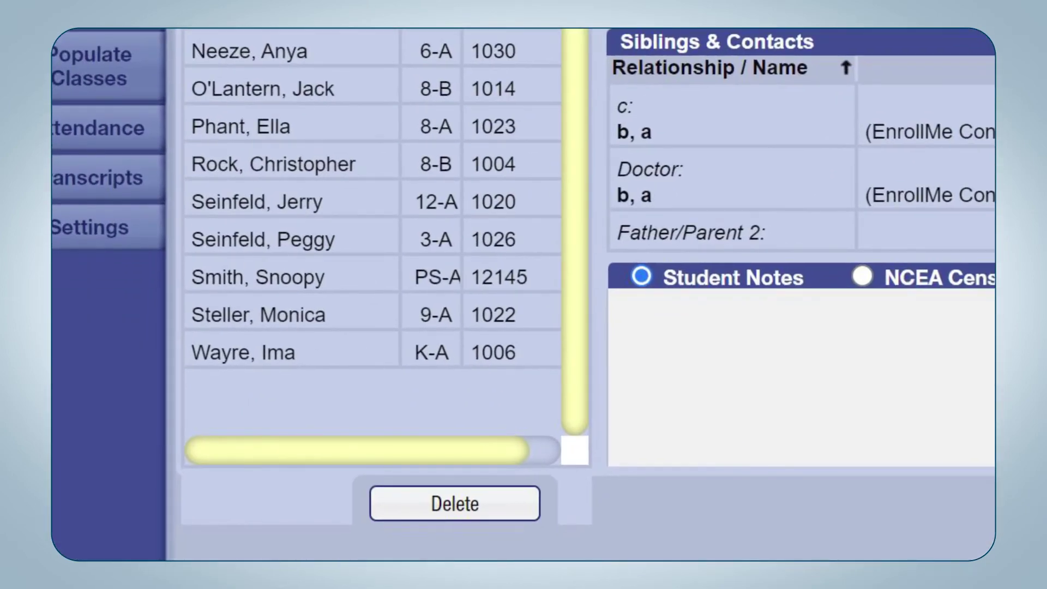
{"action": "left_click", "coordinate": [490, 498]}
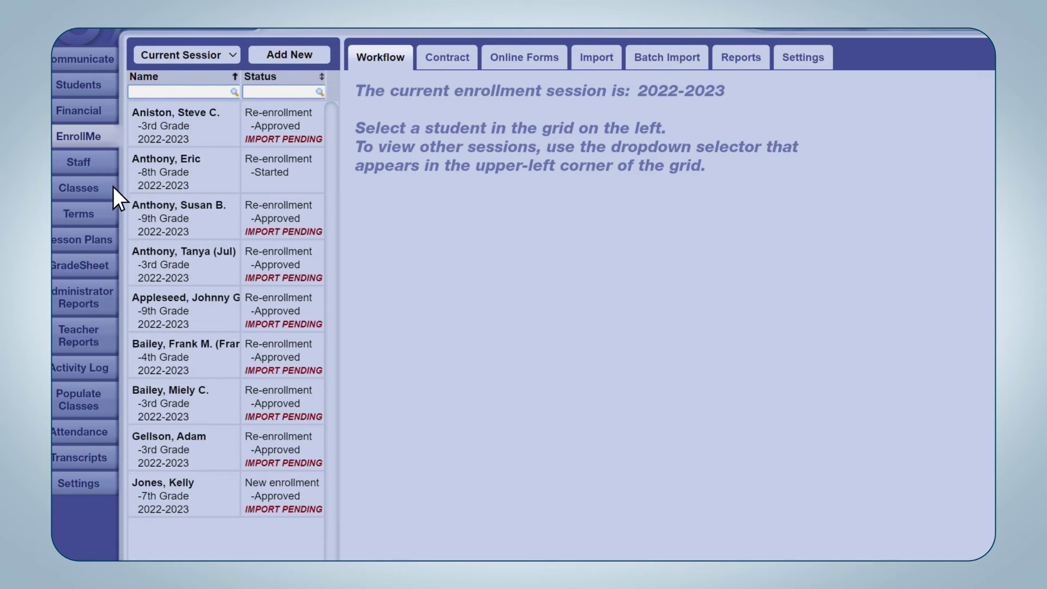
Set the 7th-grade form back to Started and link it to the matching active student
{"action": "left_click", "coordinate": [210, 506]}
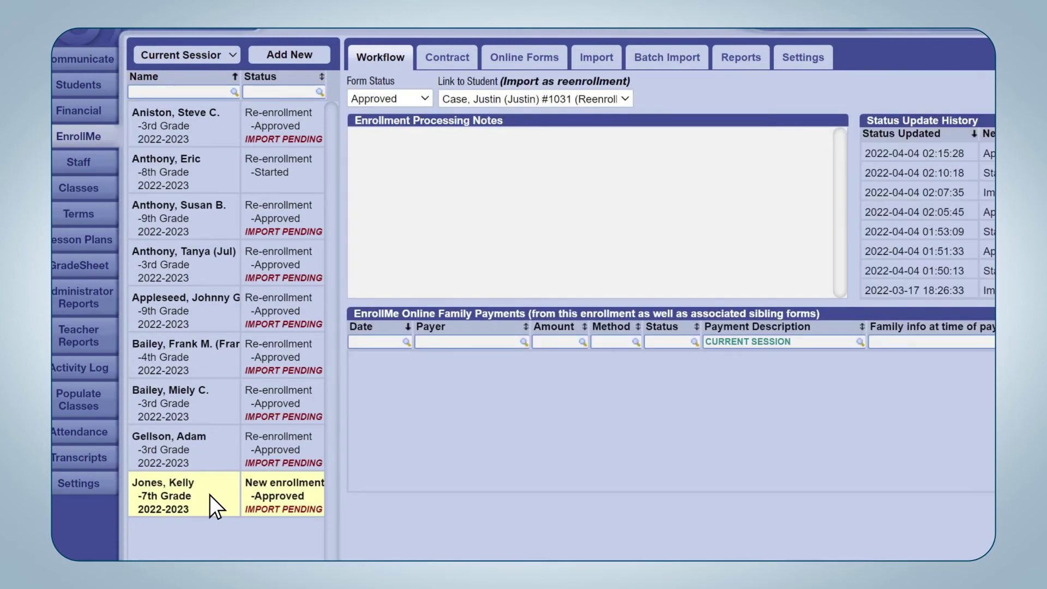
{"action": "left_click", "coordinate": [426, 99]}
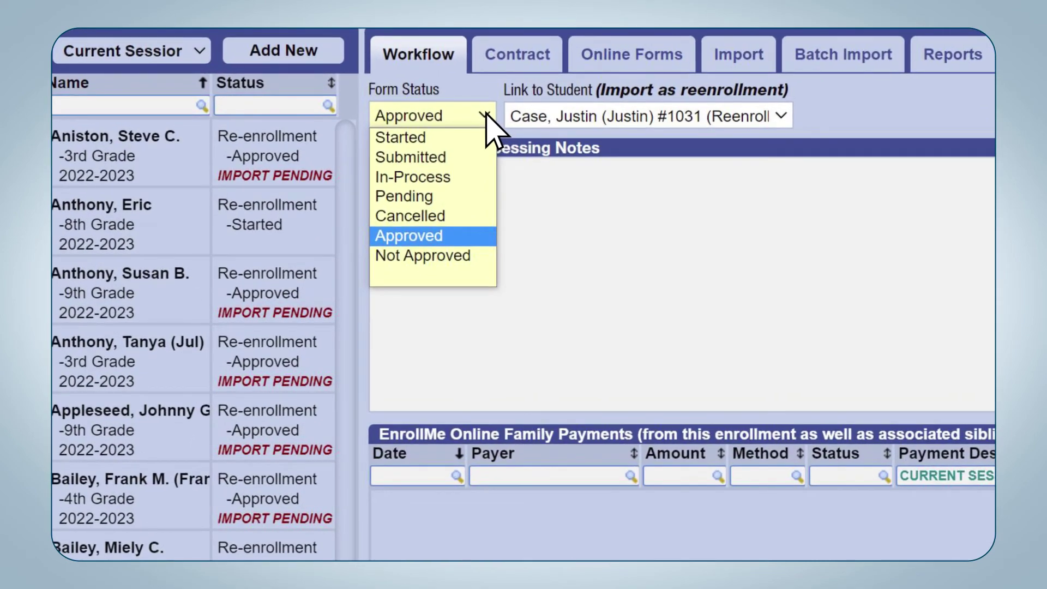
{"action": "left_click", "coordinate": [440, 137]}
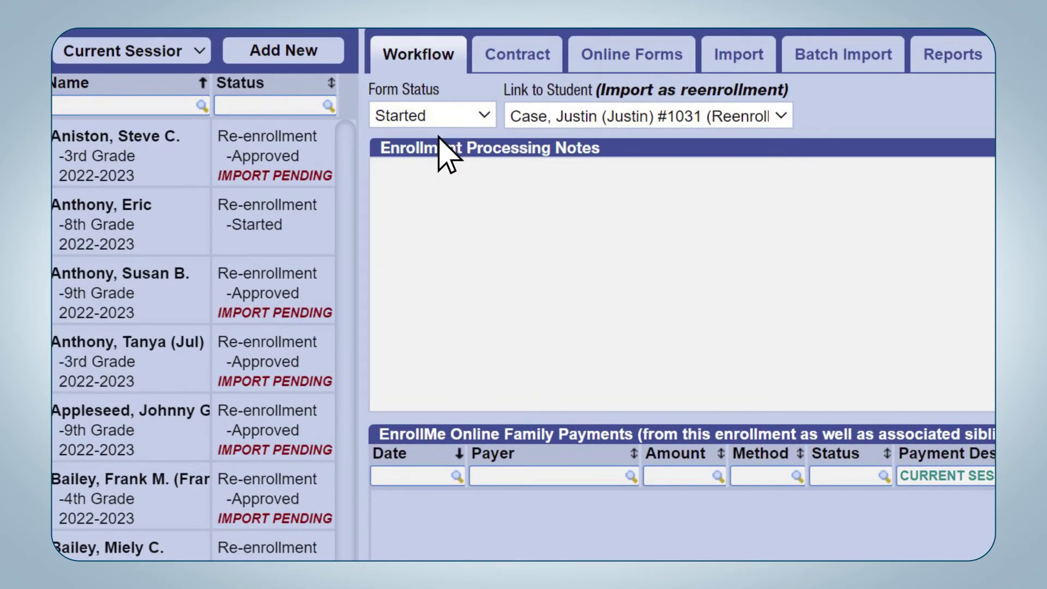
{"action": "left_click", "coordinate": [781, 116]}
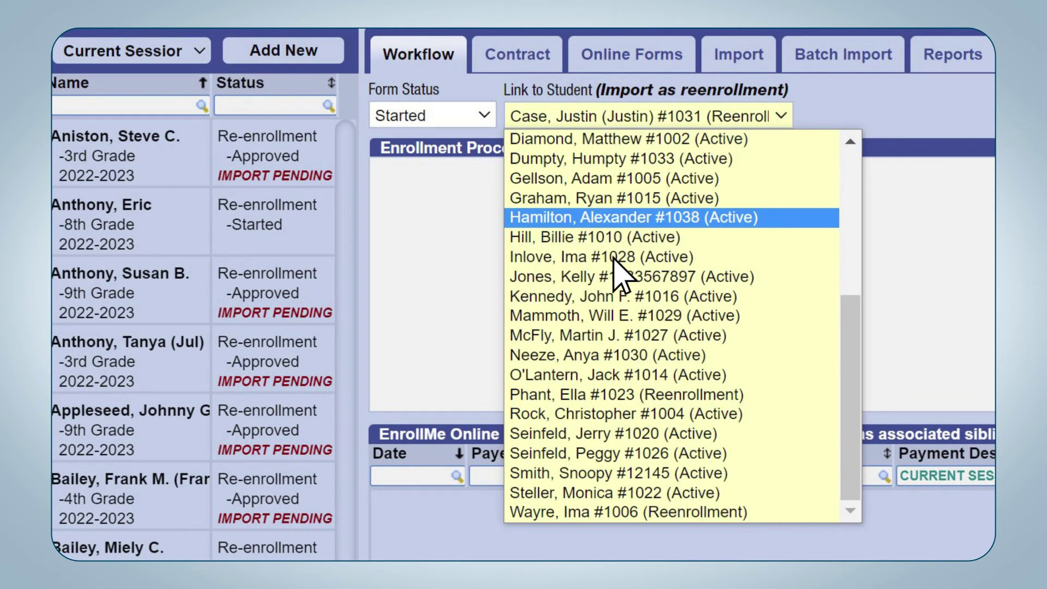
{"action": "left_click", "coordinate": [593, 276]}
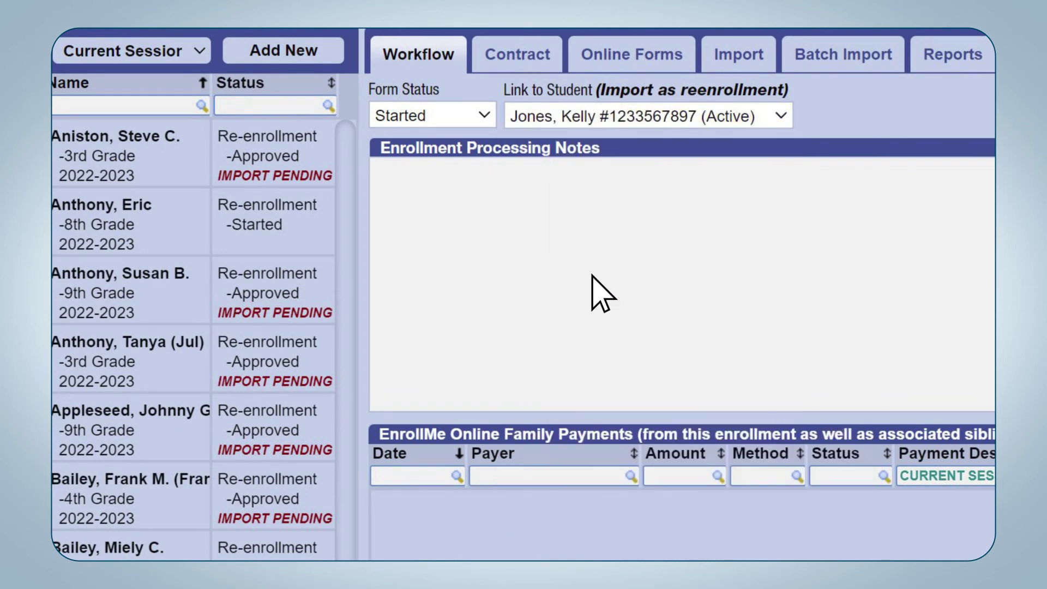
Move the form's status to Pending, then to Approved
{"action": "left_click", "coordinate": [482, 114]}
{"action": "left_click", "coordinate": [435, 196]}
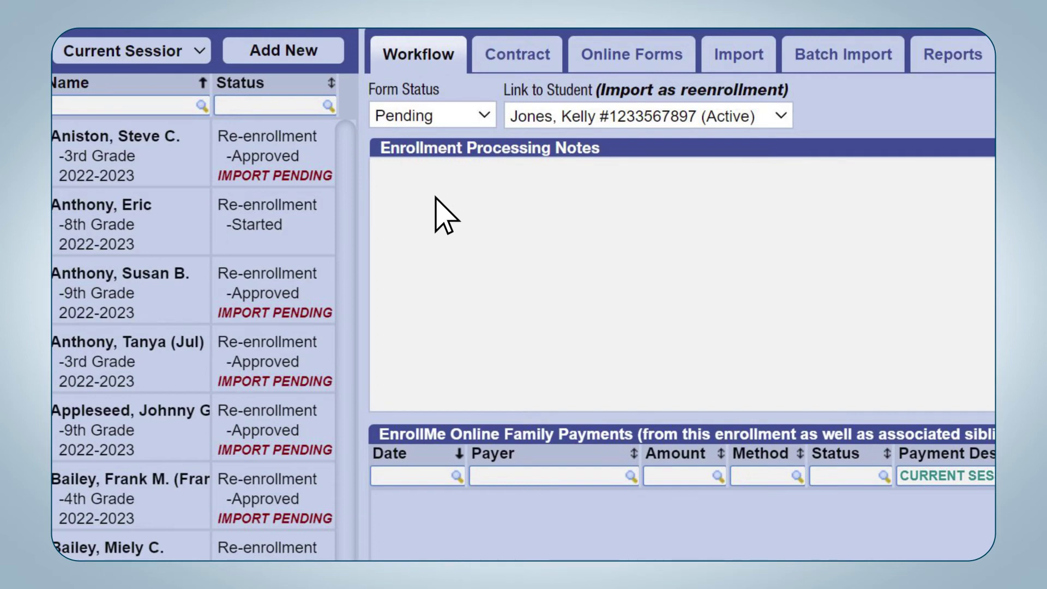
{"action": "left_click", "coordinate": [482, 116]}
{"action": "left_click", "coordinate": [451, 239]}
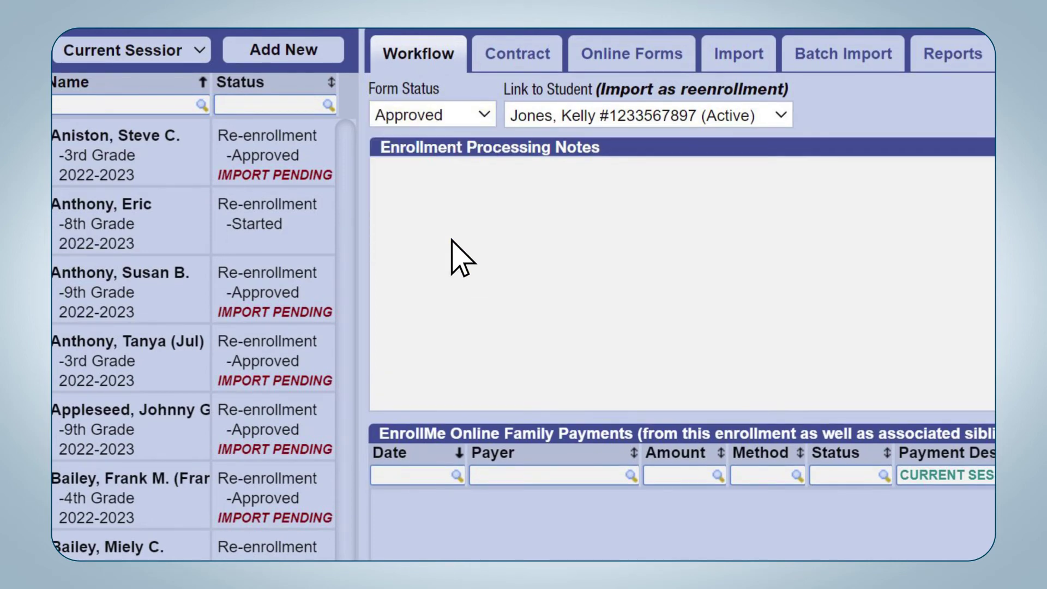
Recreate and run the relinked form's import, stamping Last Imported Apr 4 2022 2:30AM
{"action": "left_click", "coordinate": [738, 57]}
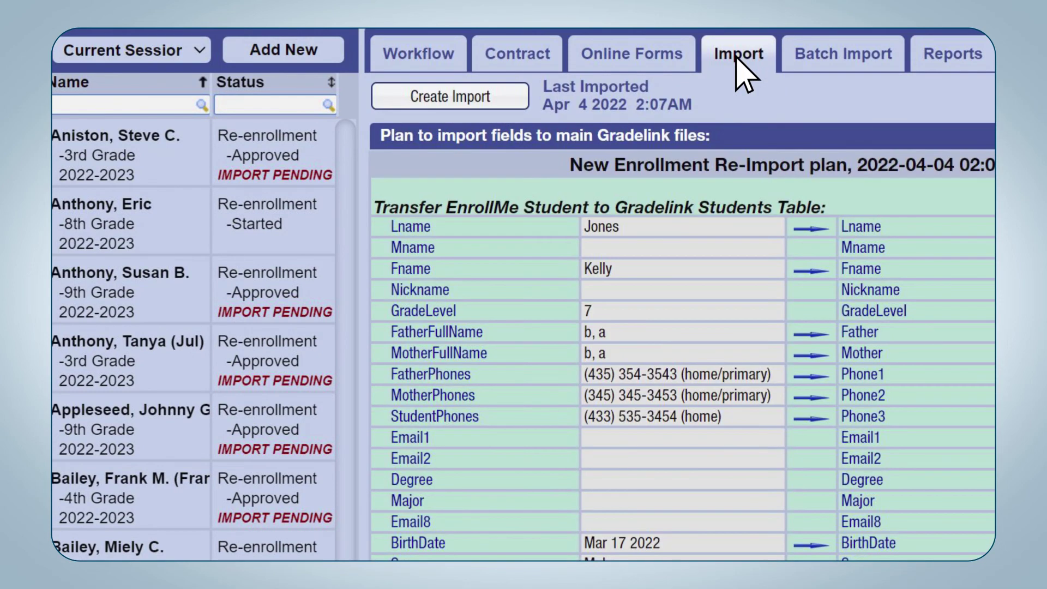
{"action": "left_click", "coordinate": [502, 93]}
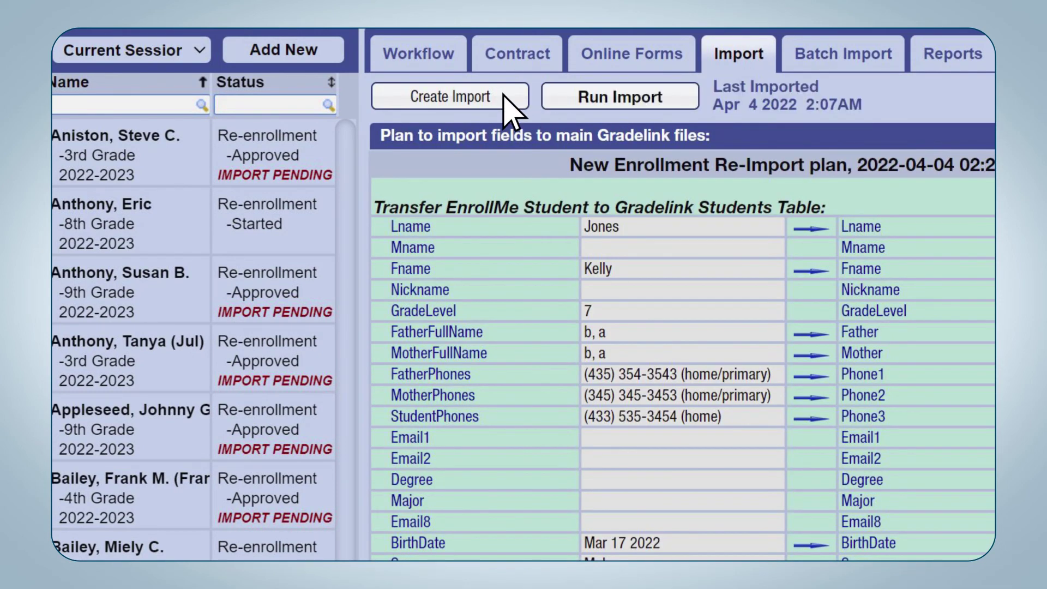
{"action": "left_click", "coordinate": [681, 96]}
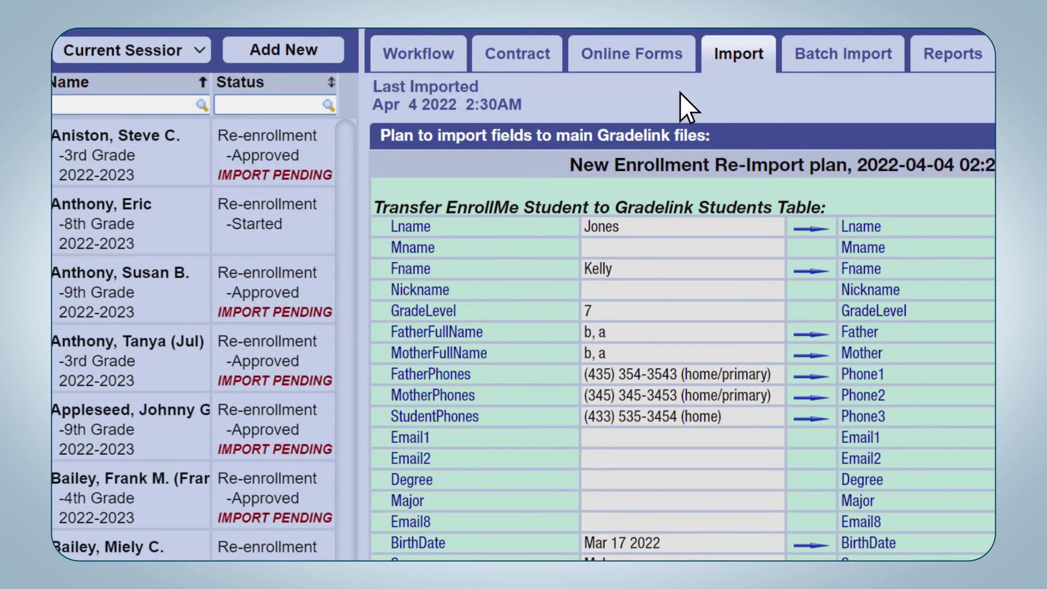